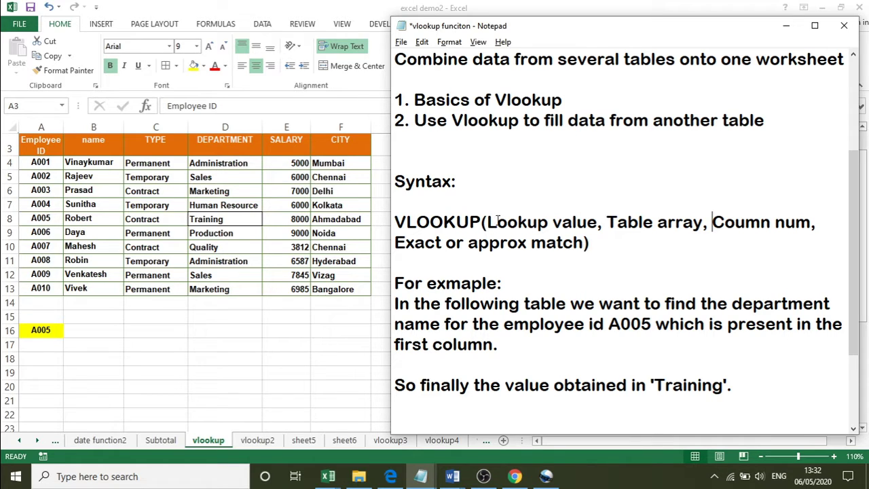
- Review the VLOOKUP arguments in the notes and compare the highlighted lookup value in A16 with its match in A8
{"action": "left_click_drag", "start_coordinate": [486, 222], "coordinate": [597, 222]}
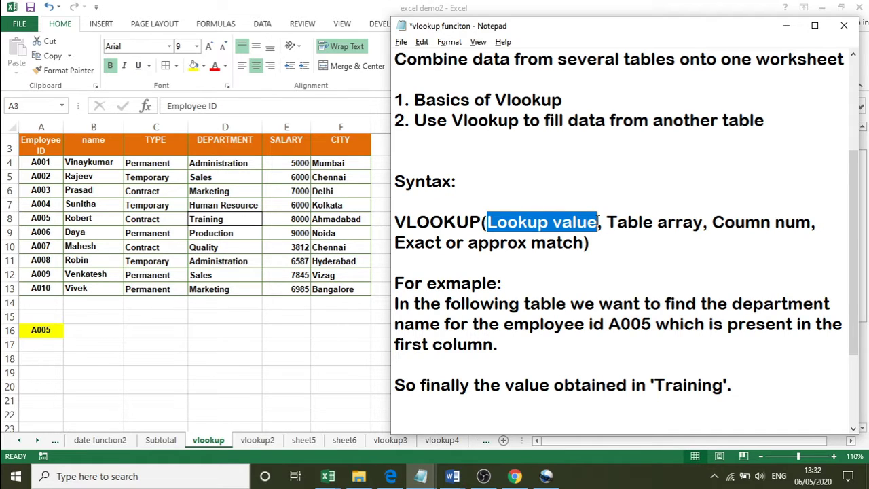
{"action": "left_click_drag", "start_coordinate": [607, 222], "coordinate": [703, 222]}
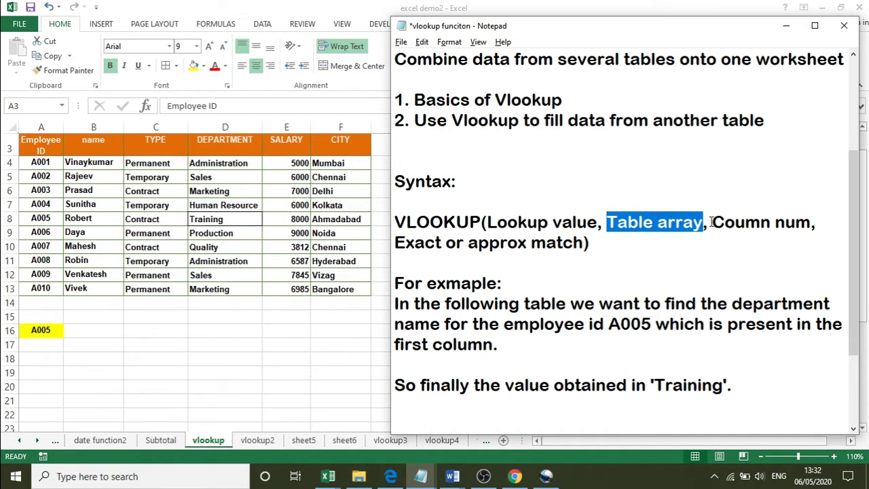
{"action": "left_click_drag", "start_coordinate": [709, 224], "coordinate": [810, 228]}
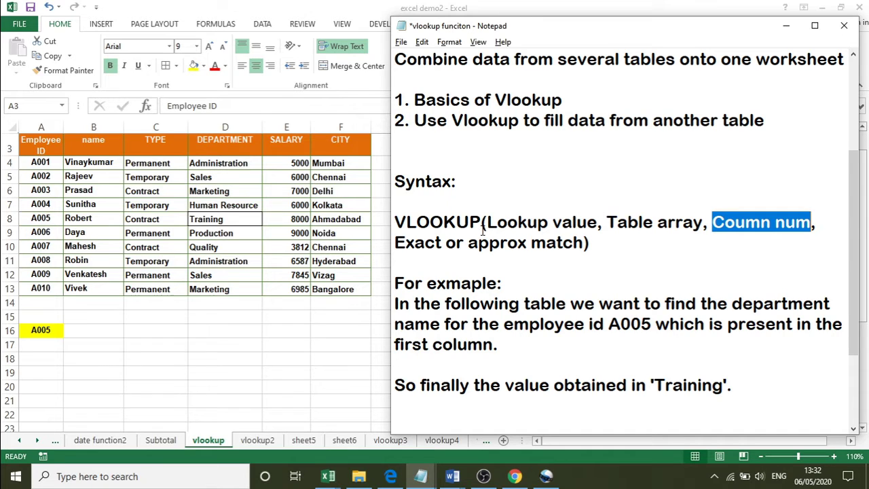
{"action": "left_click", "coordinate": [574, 263]}
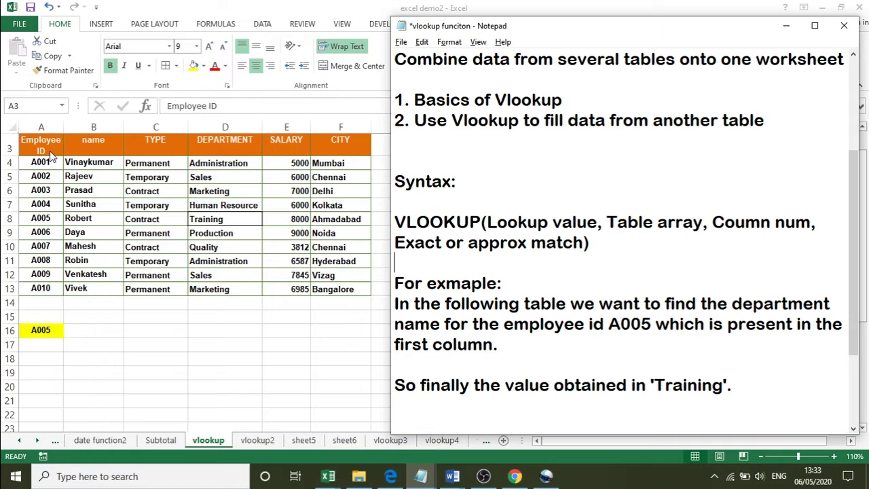
{"action": "left_click", "coordinate": [51, 333]}
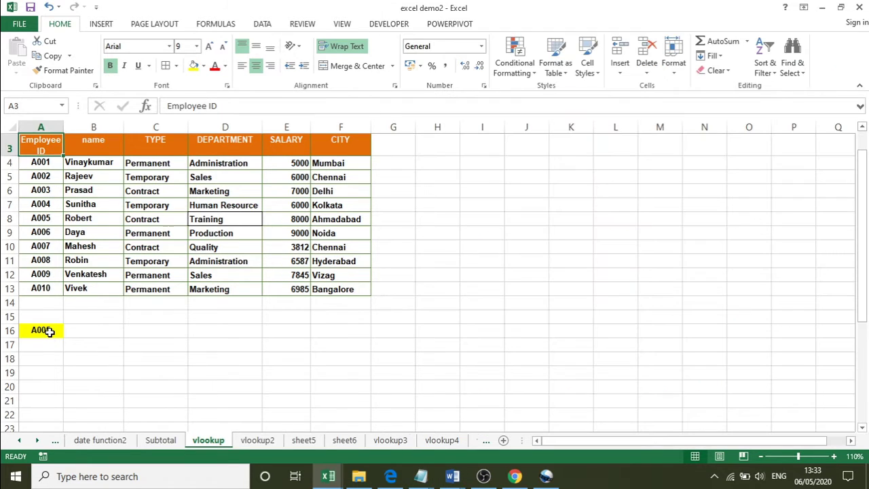
{"action": "left_click", "coordinate": [49, 332]}
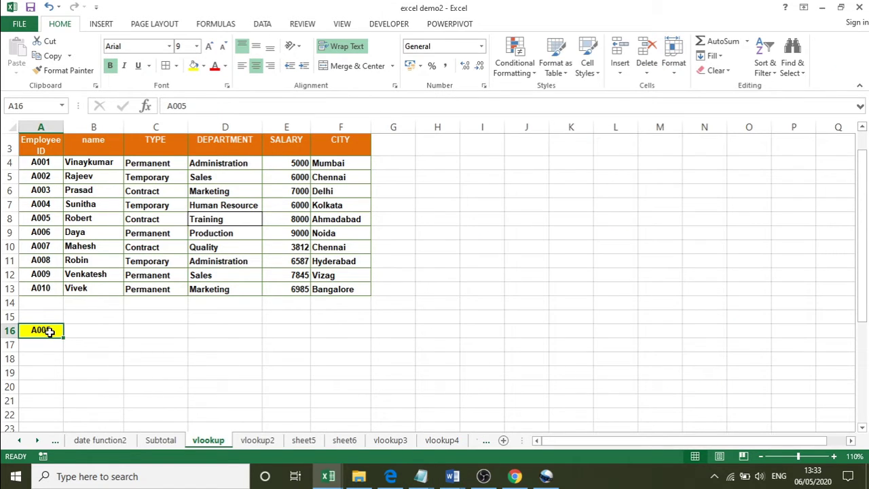
{"action": "left_click", "coordinate": [42, 219]}
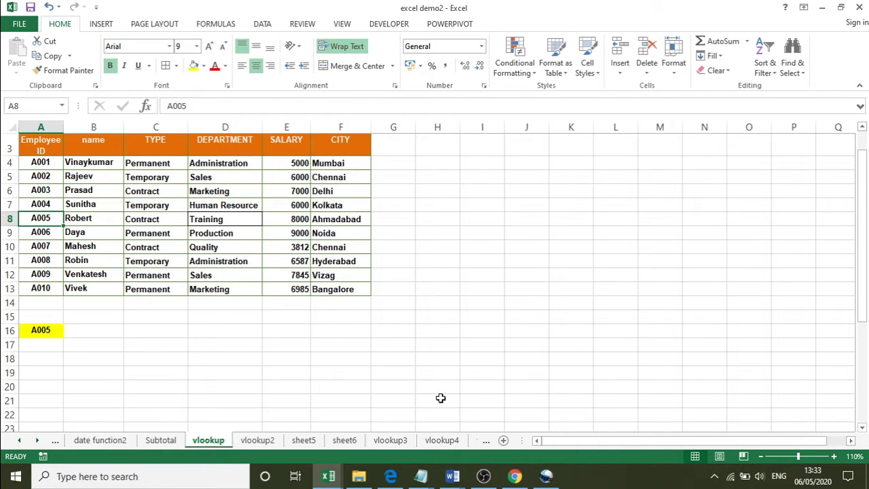
{"action": "left_click", "coordinate": [421, 476]}
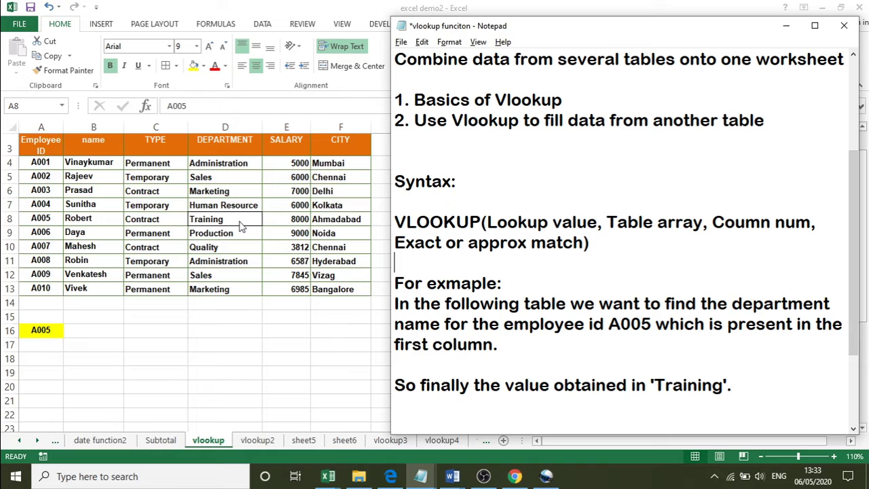
- Start a VLOOKUP formula in B16 with A16 as the lookup value and A3:F13 as the table array
{"action": "left_click", "coordinate": [95, 328]}
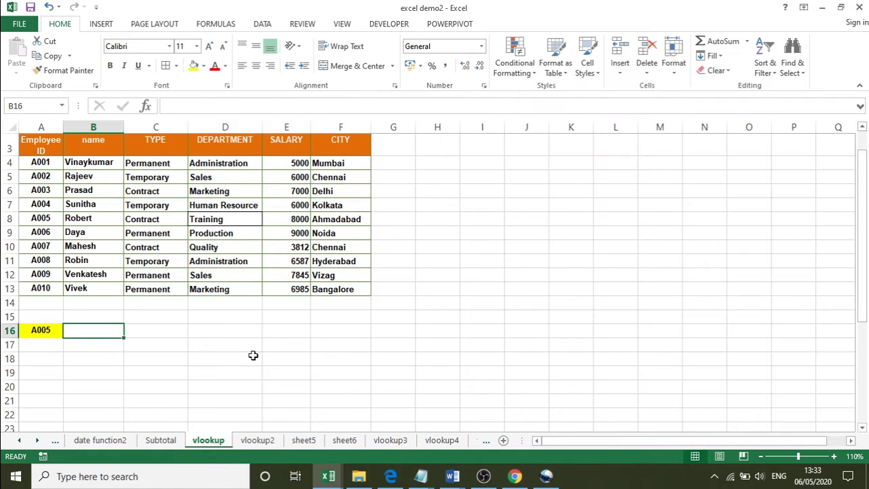
{"action": "type", "text": "="}
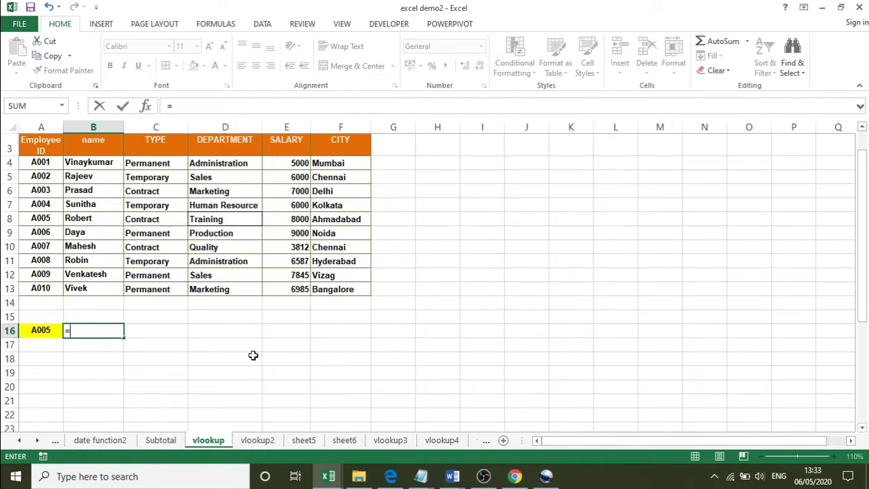
{"action": "type", "text": "VLO"}
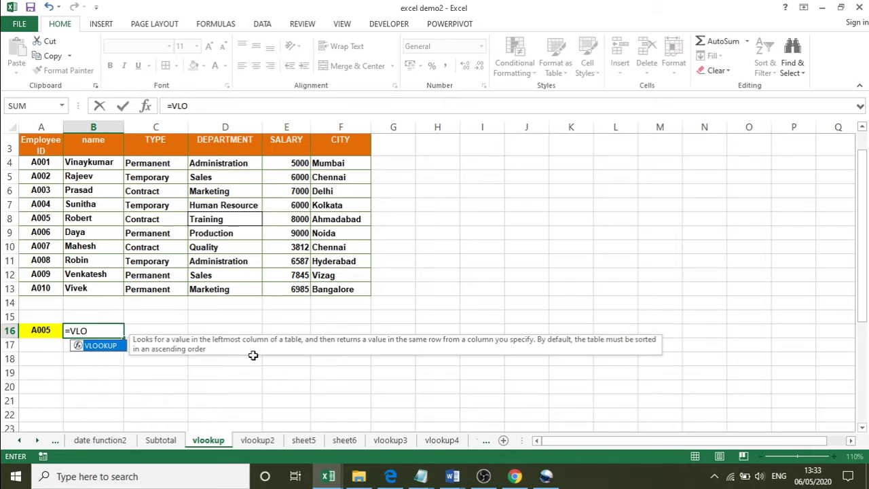
{"action": "key", "text": "Tab"}
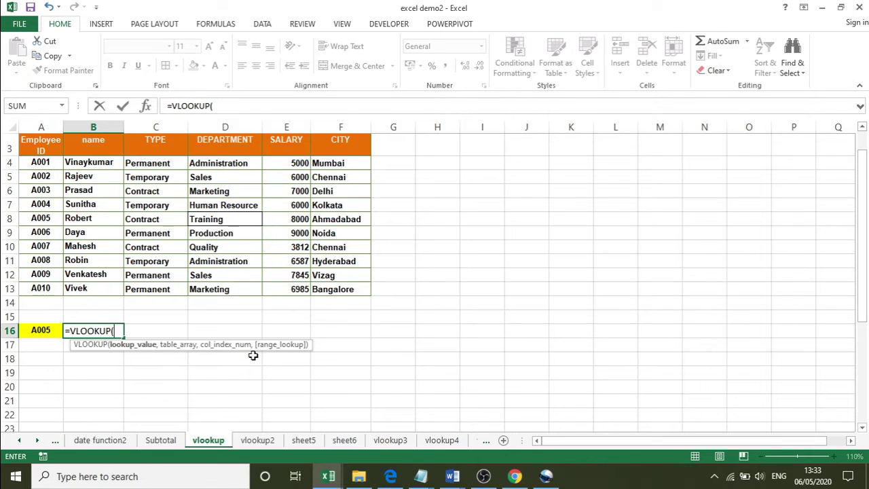
{"action": "left_click", "coordinate": [41, 330]}
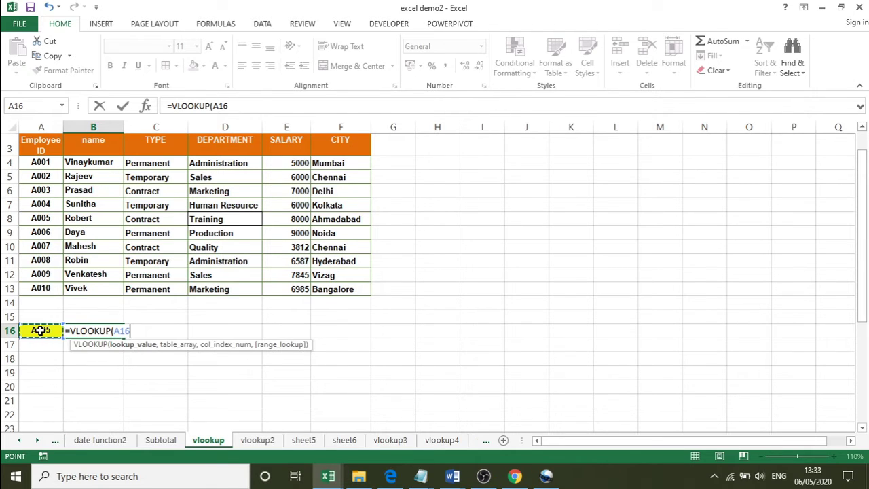
{"action": "type", "text": ","}
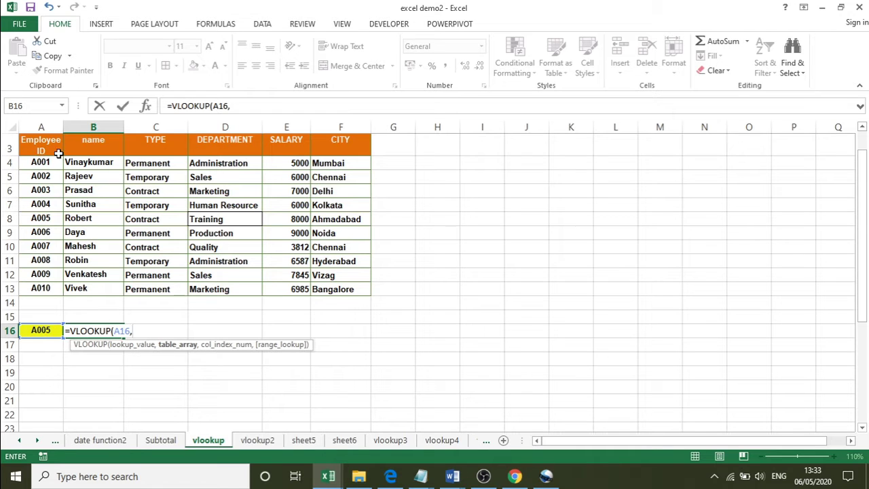
{"action": "left_click_drag", "start_coordinate": [38, 142], "coordinate": [329, 288]}
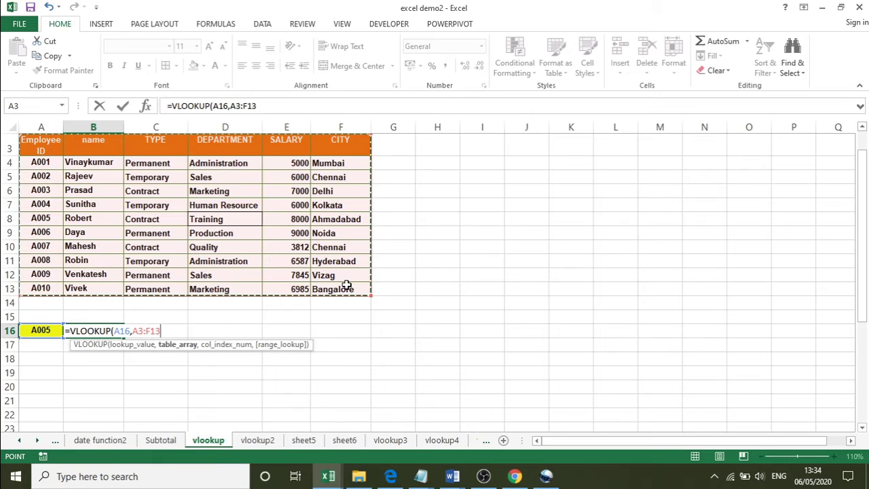
- Complete the B16 formula with column number 4 and FALSE for an exact match, and check it against the DEPARTMENT entry in D8
{"action": "type", "text": ",4"}
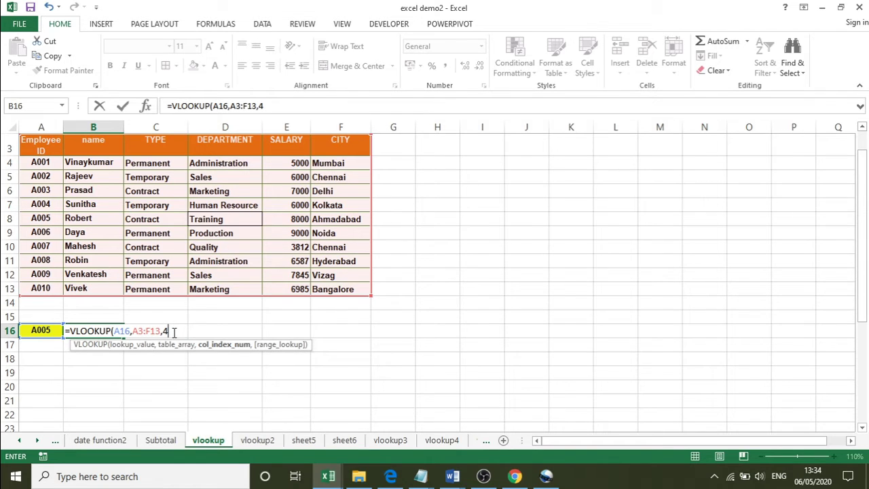
{"action": "type", "text": ","}
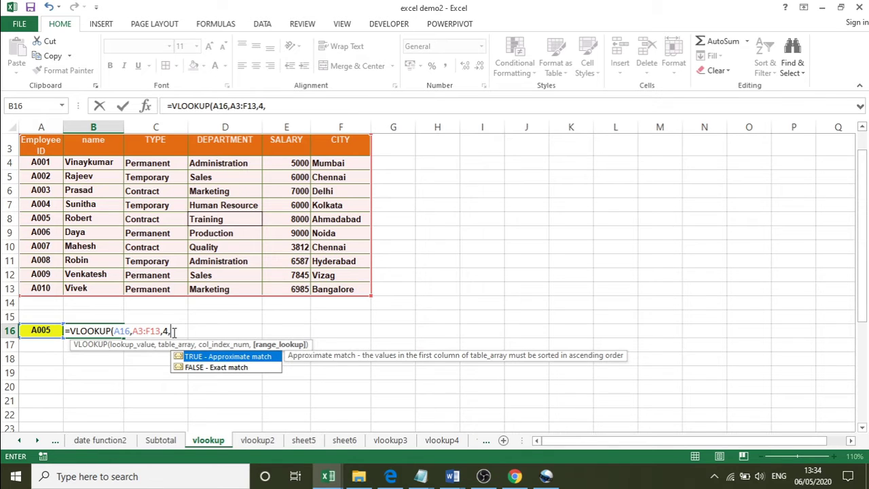
{"action": "key", "text": "Down"}
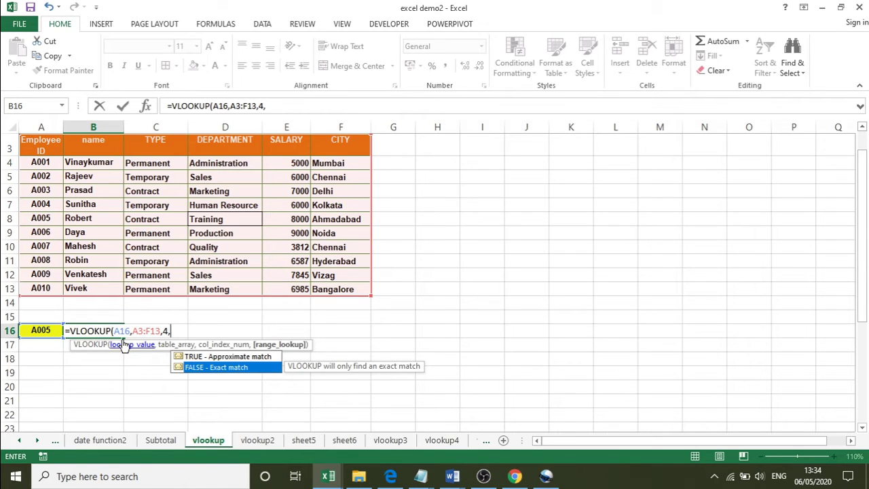
{"action": "key", "text": "Tab"}
{"action": "type", "text": ")"}
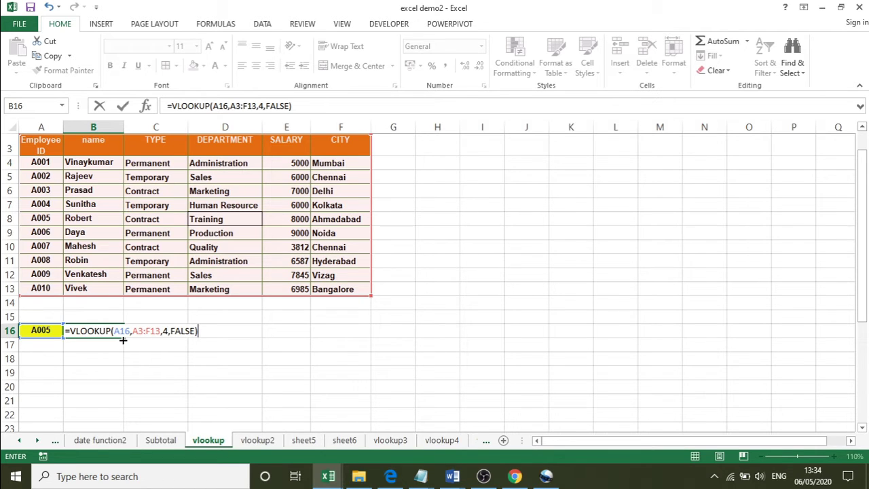
{"action": "key", "text": "Return"}
{"action": "left_click", "coordinate": [95, 331]}
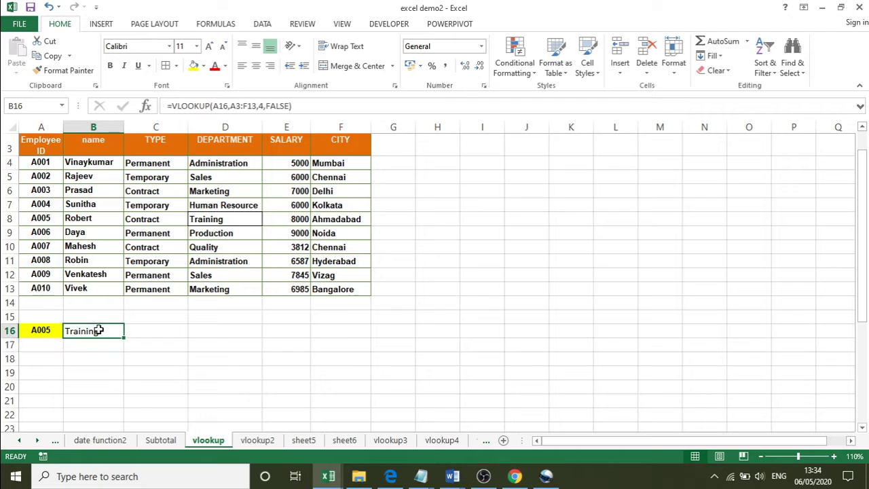
{"action": "left_click", "coordinate": [212, 223]}
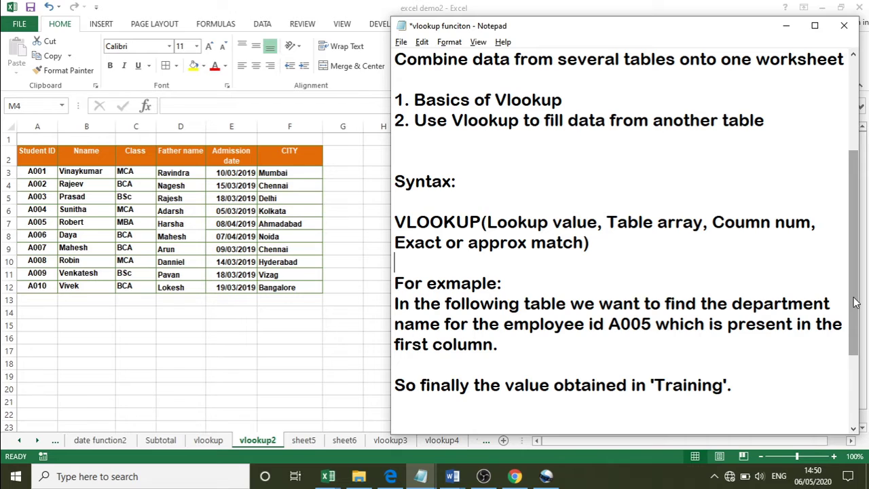
- Examine the fees table's Student ID header and the empty Student name and Class columns on the vlookup2 sheet
{"action": "left_click", "coordinate": [319, 399]}
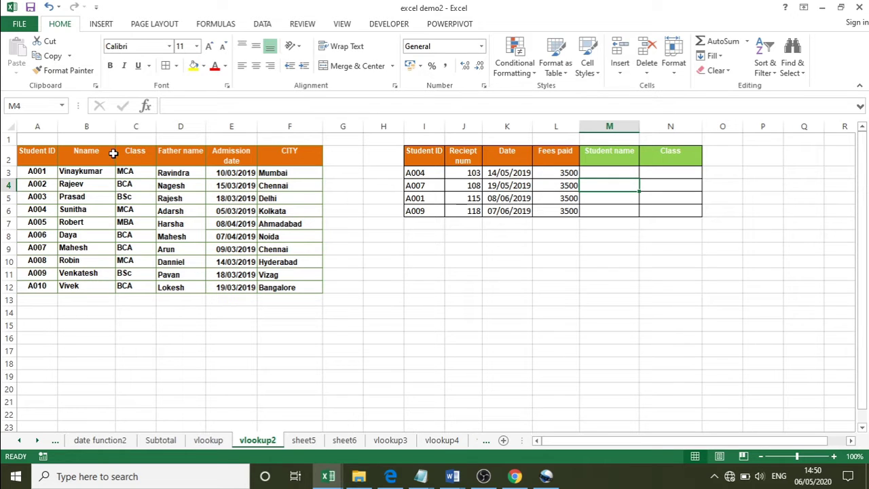
{"action": "left_click", "coordinate": [420, 160]}
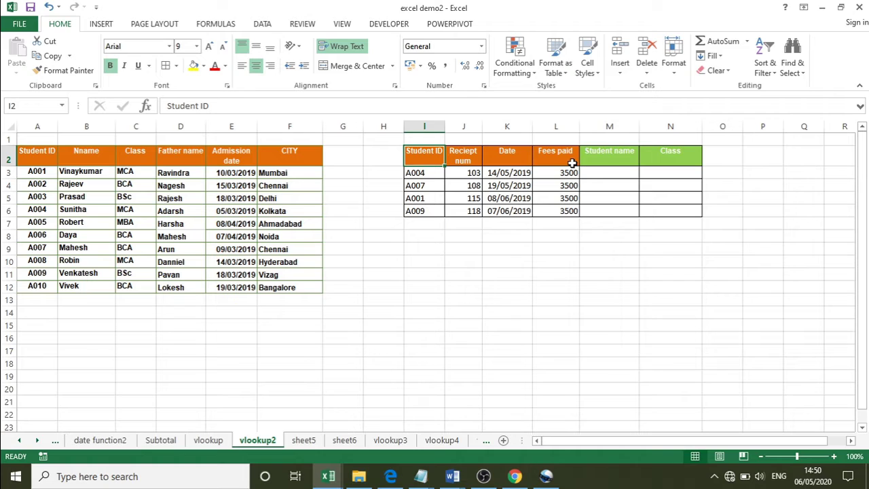
{"action": "left_click_drag", "start_coordinate": [603, 157], "coordinate": [601, 207]}
{"action": "left_click_drag", "start_coordinate": [670, 157], "coordinate": [665, 210]}
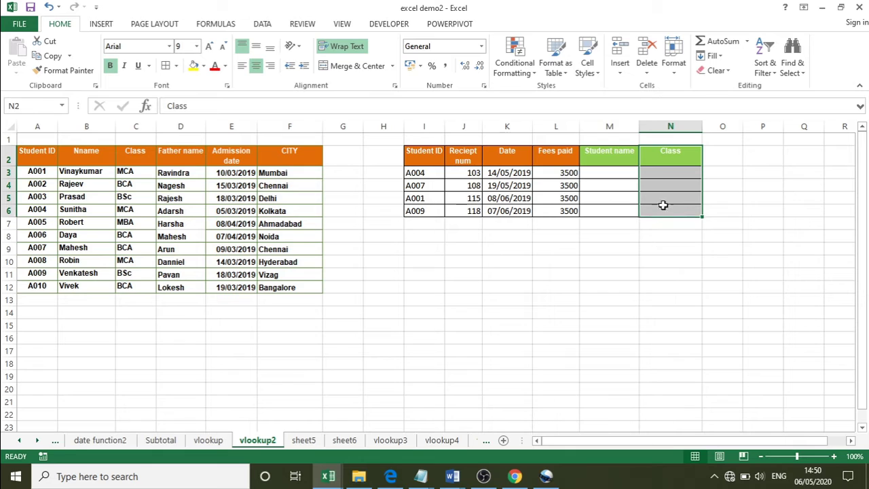
- Start a VLOOKUP formula in M3 under Student name, using the student ID in I3 as the lookup value
{"action": "left_click", "coordinate": [615, 174]}
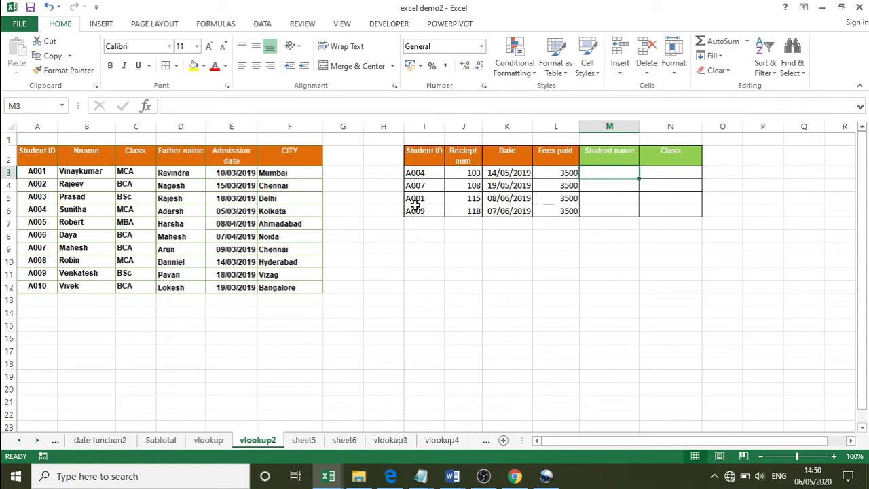
{"action": "type", "text": "="}
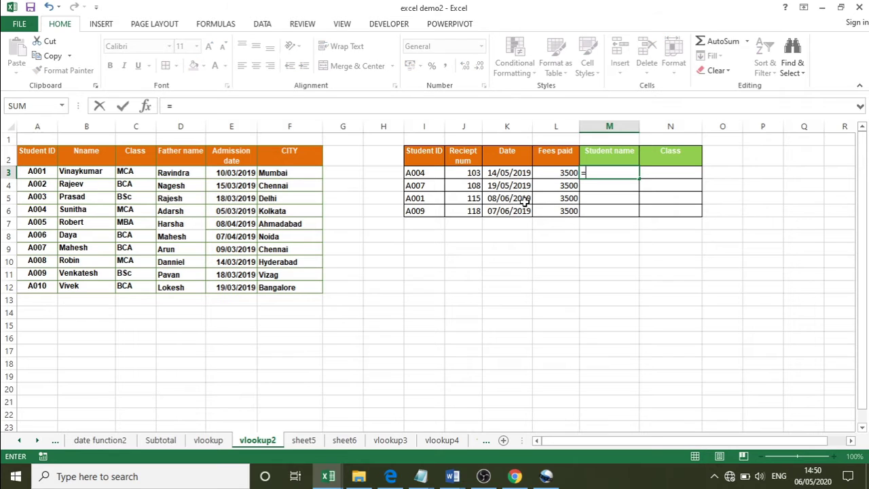
{"action": "type", "text": "vl"}
{"action": "key", "text": "Tab"}
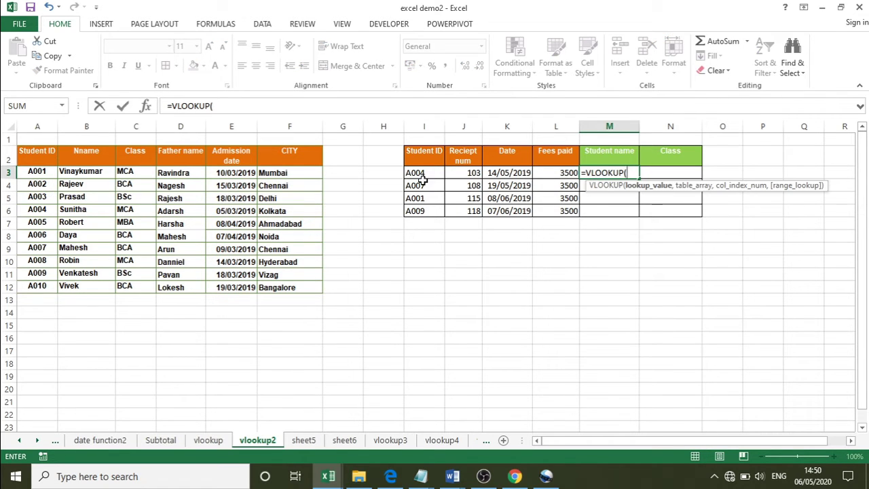
{"action": "left_click", "coordinate": [419, 173]}
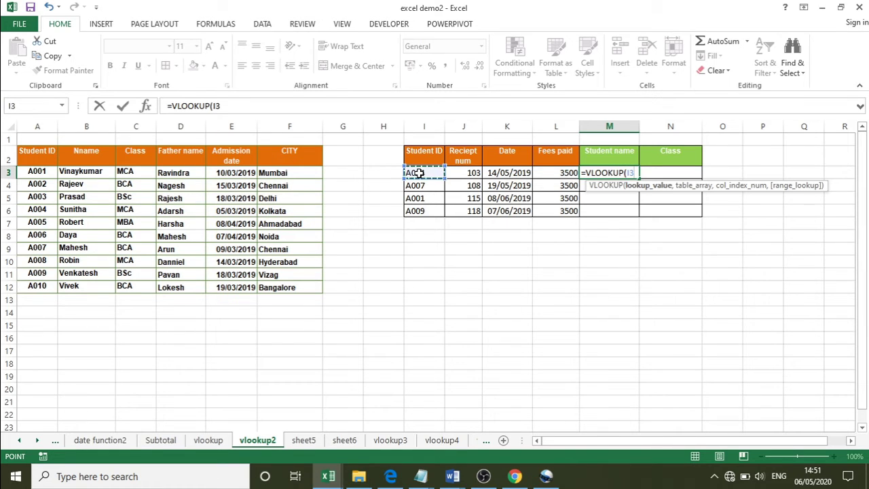
{"action": "type", "text": ","}
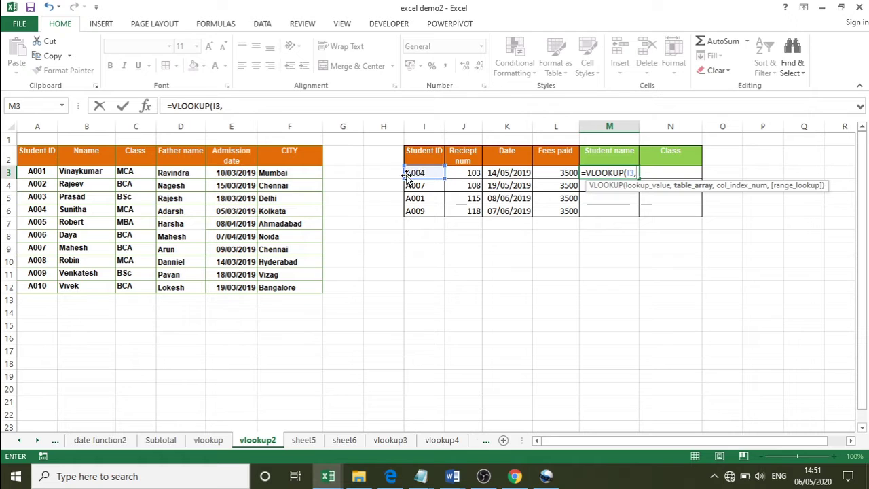
- Complete the M3 formula with the absolute table array $A$2:$F$12, column number 2 and FALSE for an exact match
{"action": "left_click", "coordinate": [35, 158]}
{"action": "left_click_drag", "start_coordinate": [35, 158], "coordinate": [276, 288]}
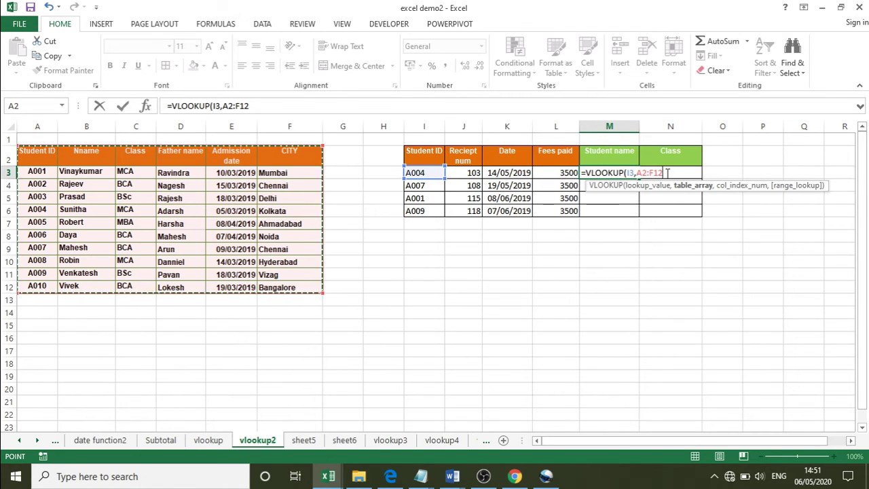
{"action": "key", "text": "F4"}
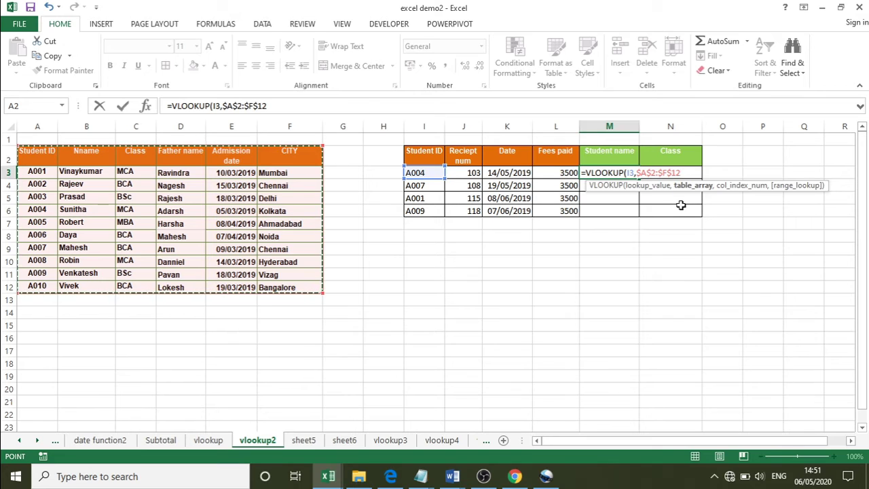
{"action": "type", "text": ","}
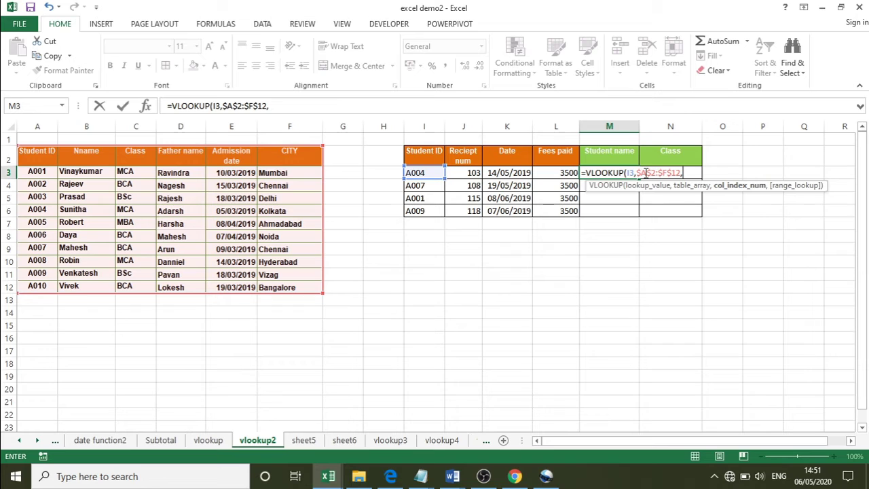
{"action": "type", "text": "2,"}
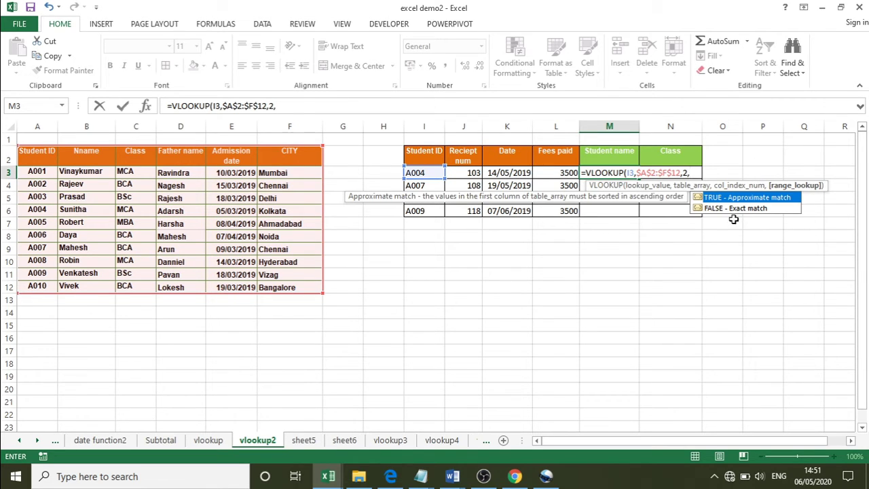
{"action": "left_click", "coordinate": [741, 209]}
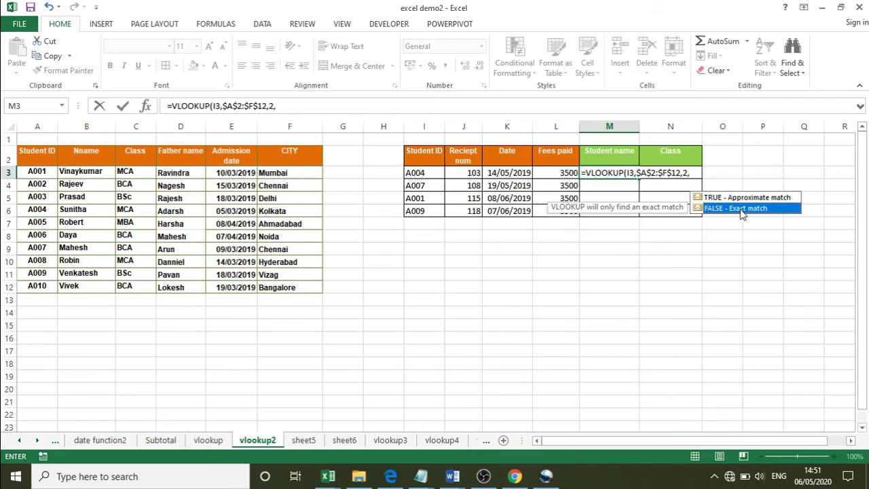
{"action": "double_click", "coordinate": [741, 209]}
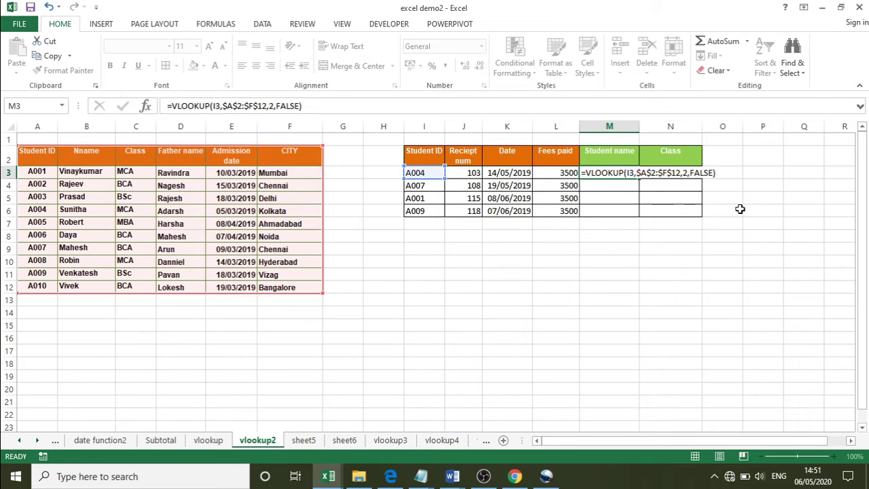
- Enter the M3 formula, check it against the A004 row of the student table, and copy it down through M6
{"action": "key", "text": "Return"}
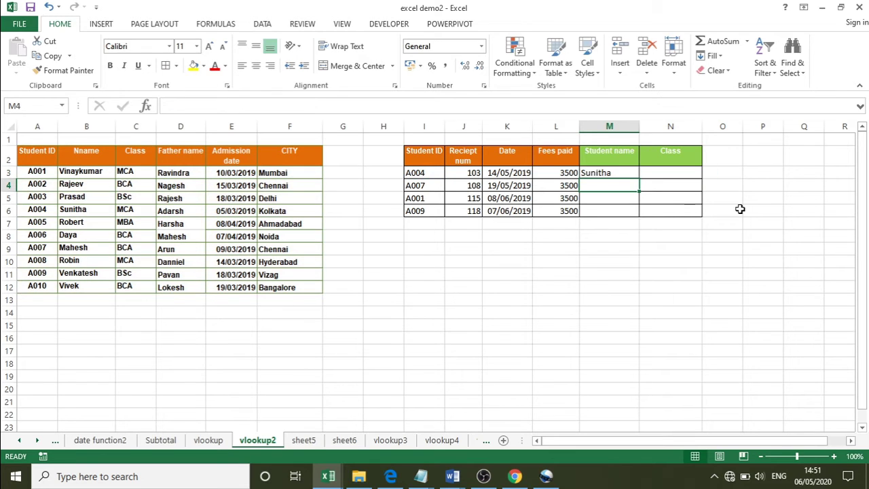
{"action": "left_click", "coordinate": [606, 173]}
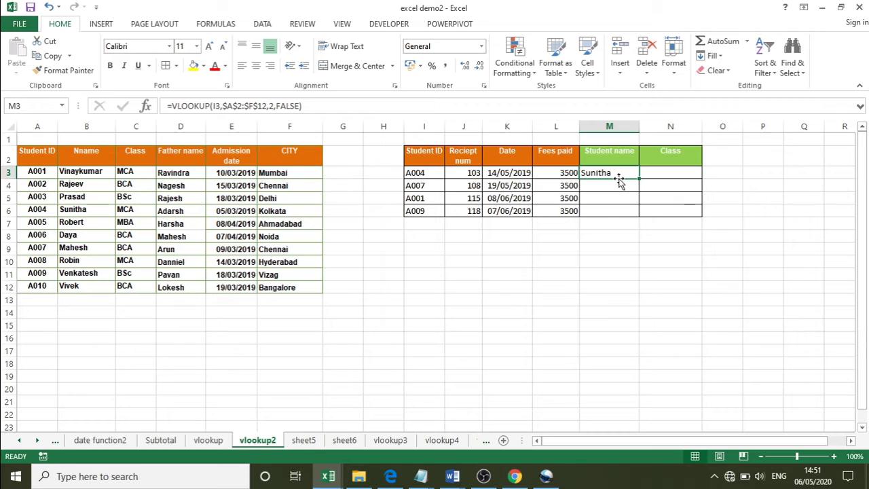
{"action": "left_click", "coordinate": [35, 211]}
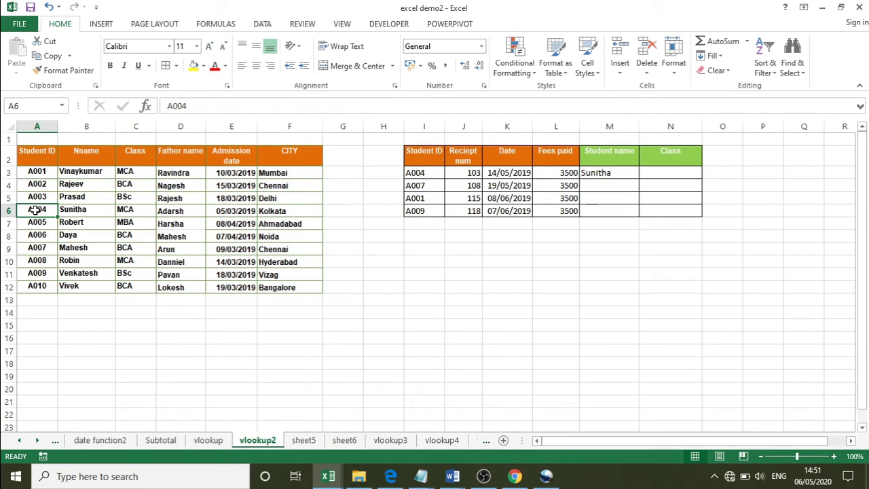
{"action": "left_click", "coordinate": [79, 209]}
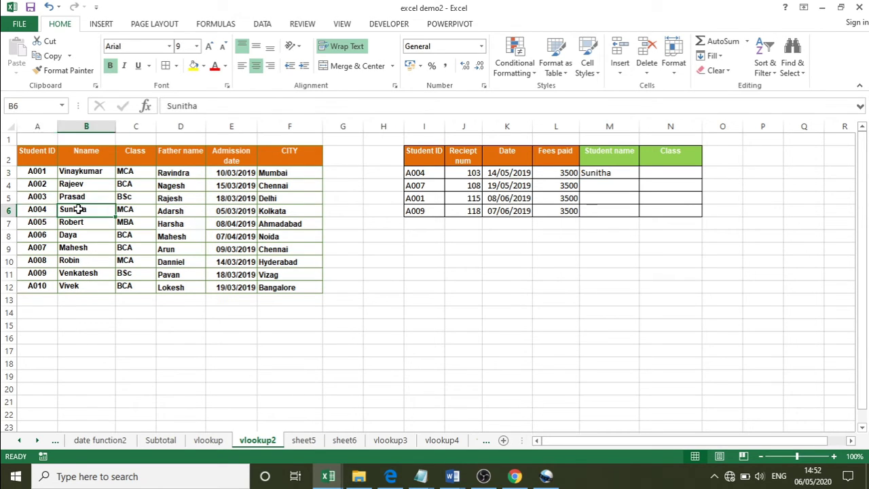
{"action": "left_click", "coordinate": [622, 173]}
{"action": "left_click_drag", "start_coordinate": [638, 179], "coordinate": [637, 217]}
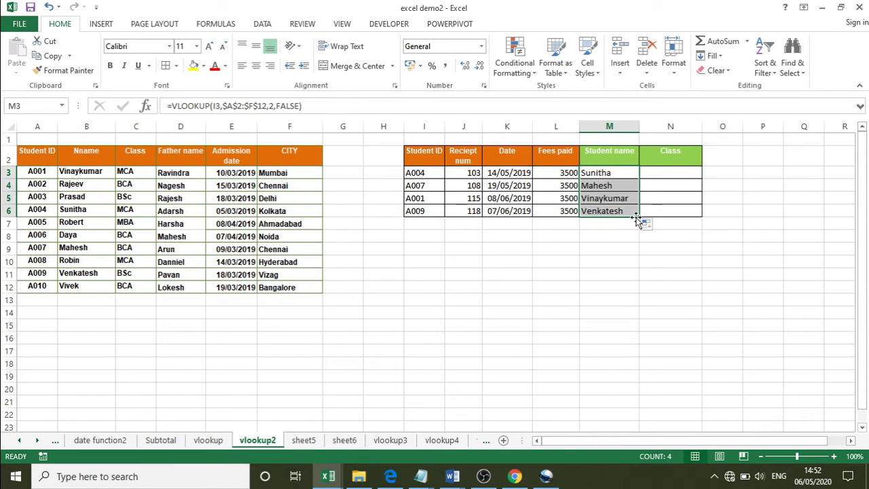
- Start a VLOOKUP formula in N3 under Class, using the student ID in I3 as the lookup value
{"action": "left_click", "coordinate": [666, 174]}
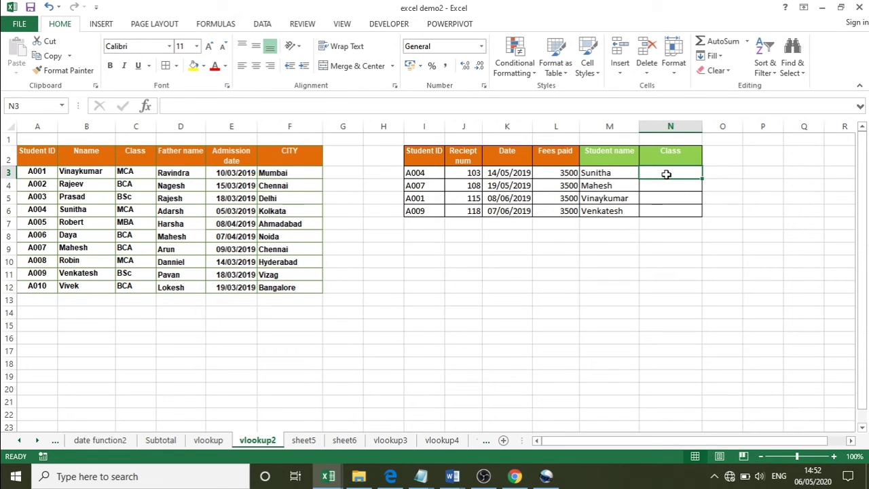
{"action": "type", "text": "=vl"}
{"action": "key", "text": "Tab"}
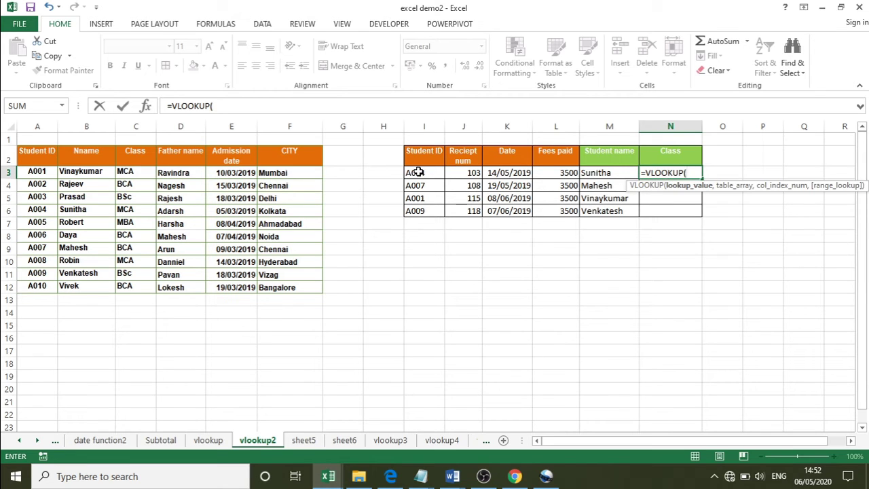
{"action": "left_click", "coordinate": [417, 171]}
{"action": "type", "text": ","}
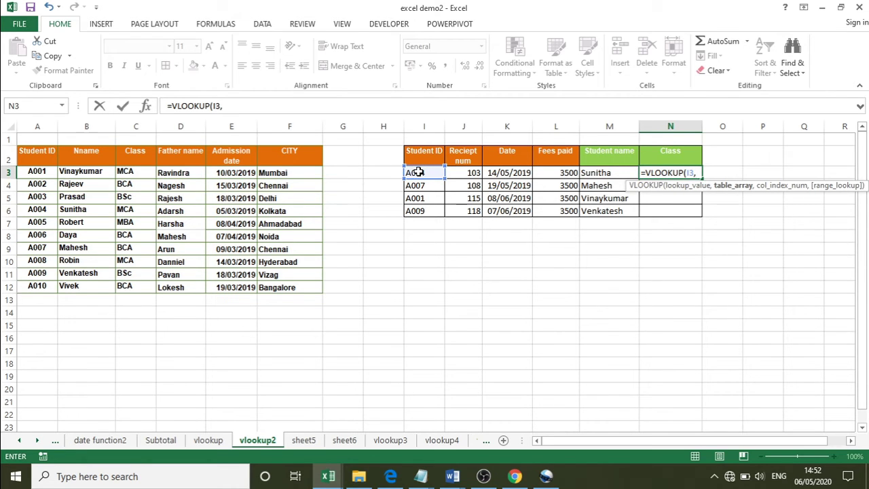
- Complete the N3 formula with the absolute table array $A$2:$F$12, column number 3 and FALSE for an exact match
{"action": "left_click_drag", "start_coordinate": [37, 160], "coordinate": [288, 288]}
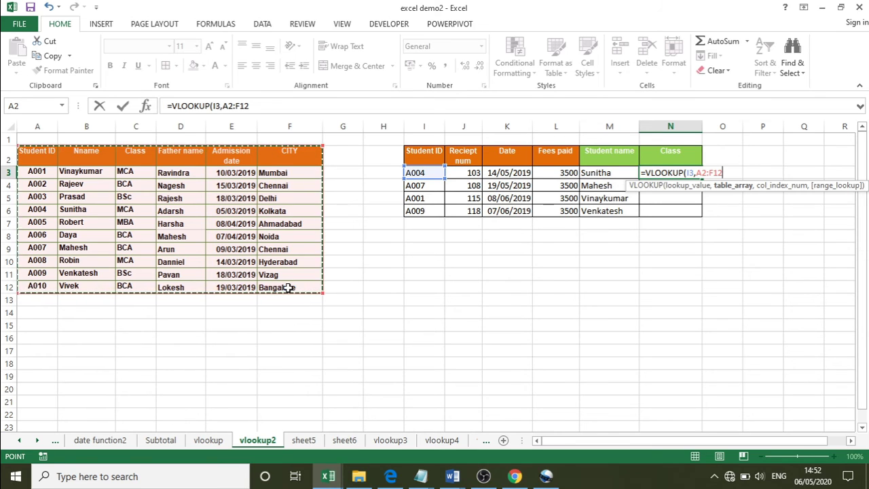
{"action": "key", "text": "F4"}
{"action": "type", "text": ","}
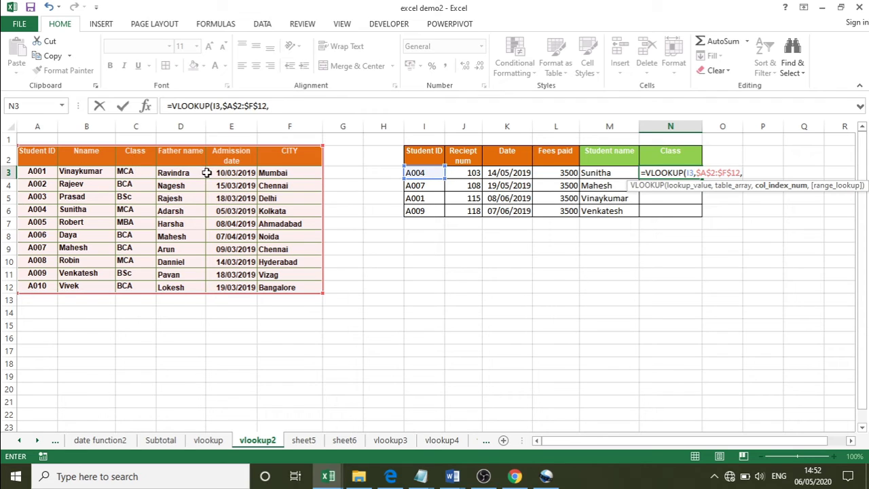
{"action": "type", "text": "3,"}
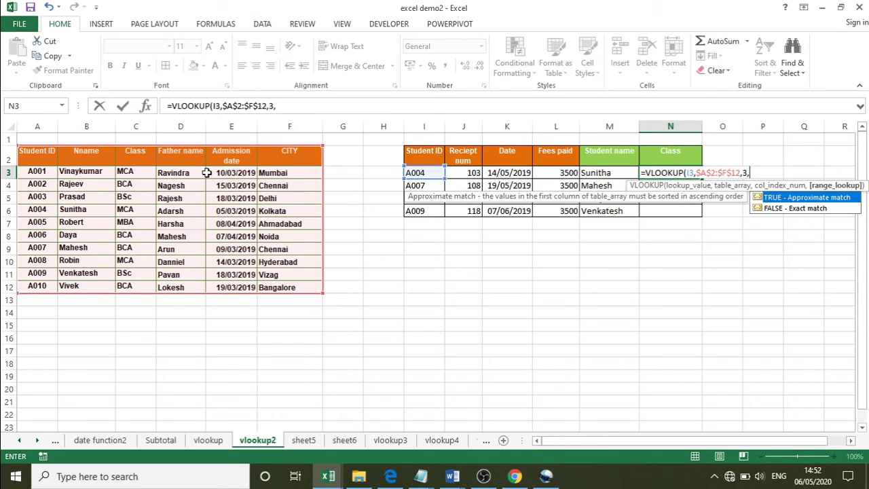
{"action": "key", "text": "Down"}
{"action": "key", "text": "Tab"}
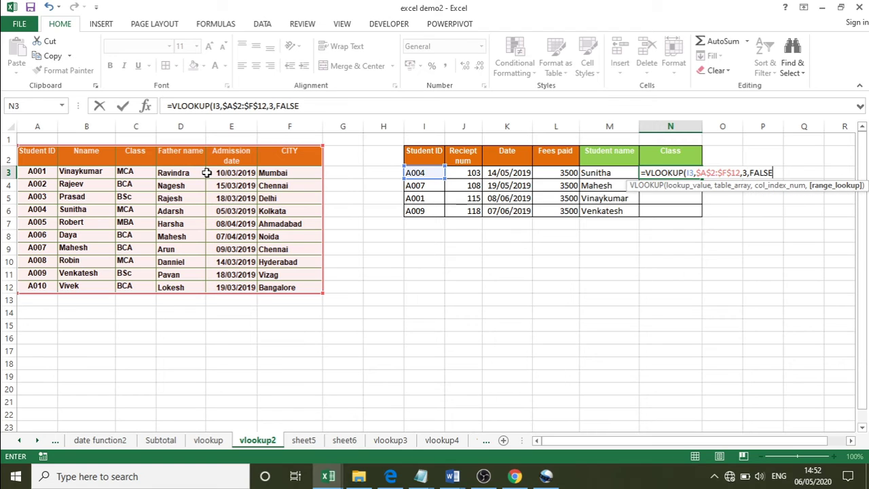
{"action": "type", "text": ")"}
{"action": "key", "text": "Return"}
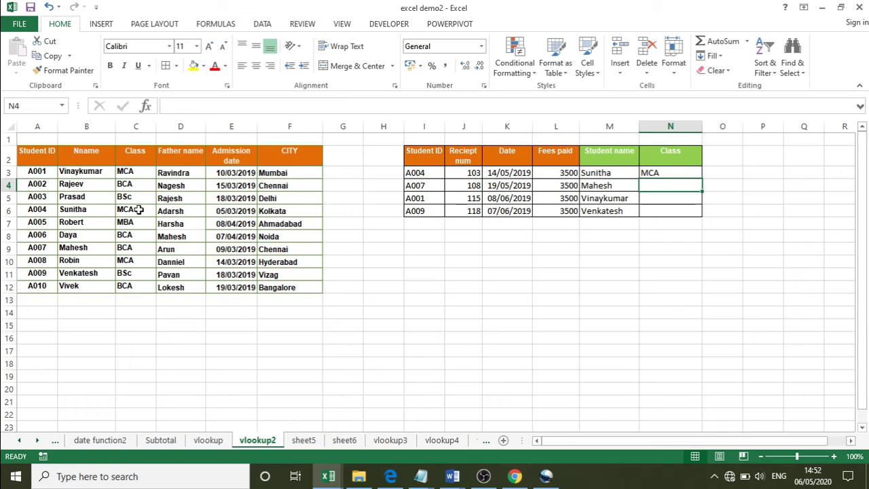
- Copy the Class lookup formula from N3 down through N6 to cover the remaining students in the fees table
{"action": "left_click", "coordinate": [668, 172]}
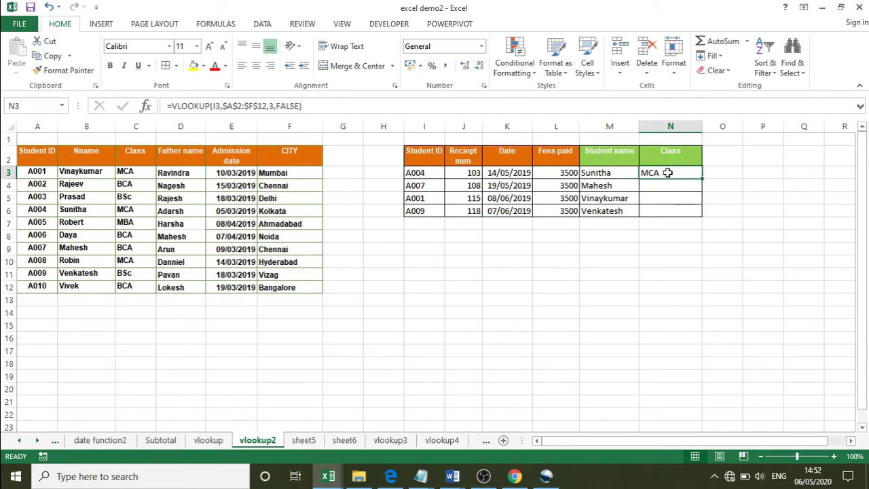
{"action": "left_click_drag", "start_coordinate": [702, 179], "coordinate": [699, 215]}
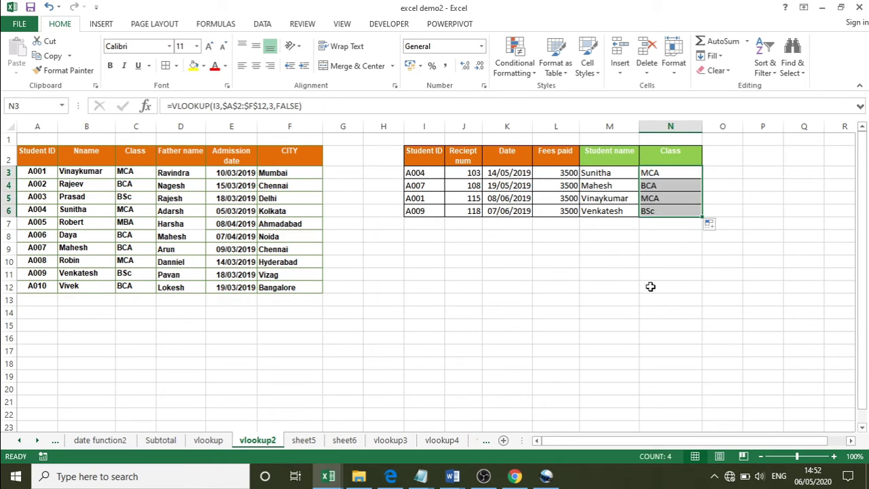
{"action": "left_click", "coordinate": [650, 287]}
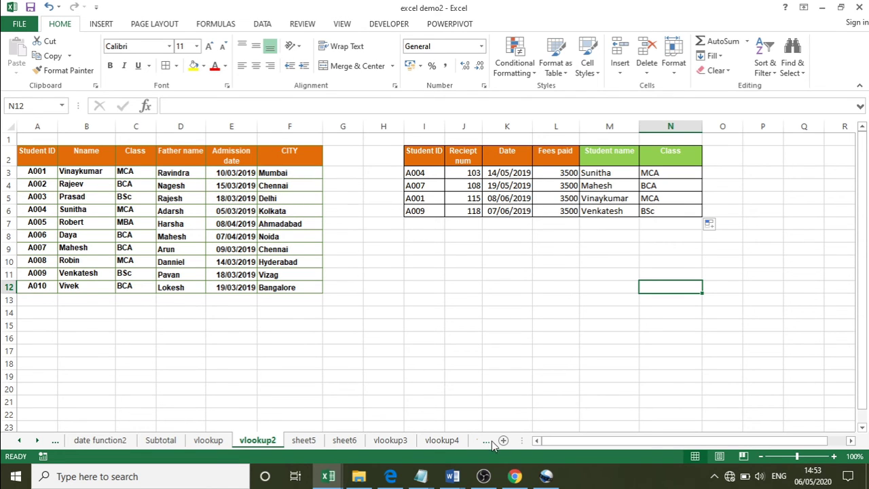
- Switch to the VLOOKUP notes in Notepad and highlight the function's full syntax to review its four arguments
{"action": "key", "text": "alt+Tab"}
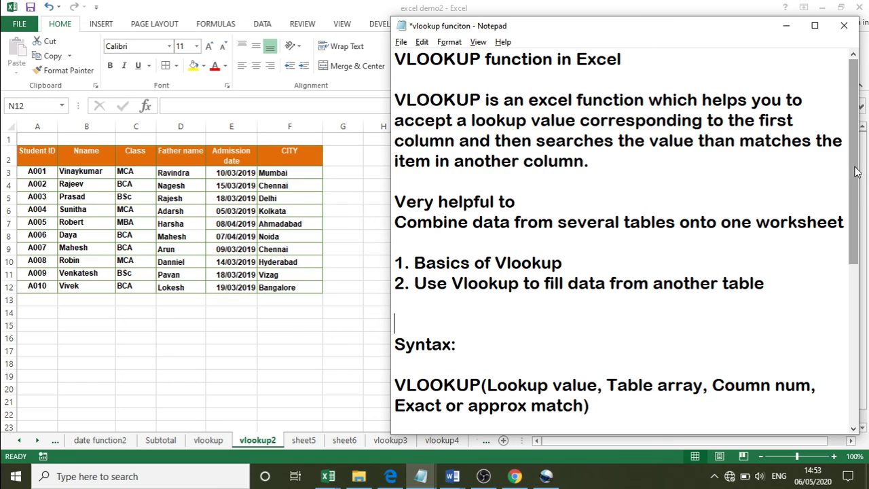
{"action": "left_click_drag", "start_coordinate": [855, 171], "coordinate": [842, 294]}
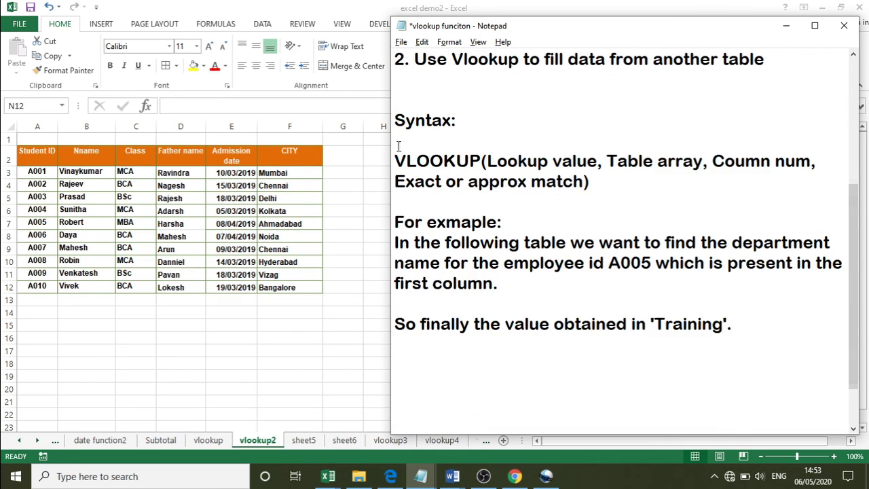
{"action": "left_click_drag", "start_coordinate": [410, 160], "coordinate": [588, 180]}
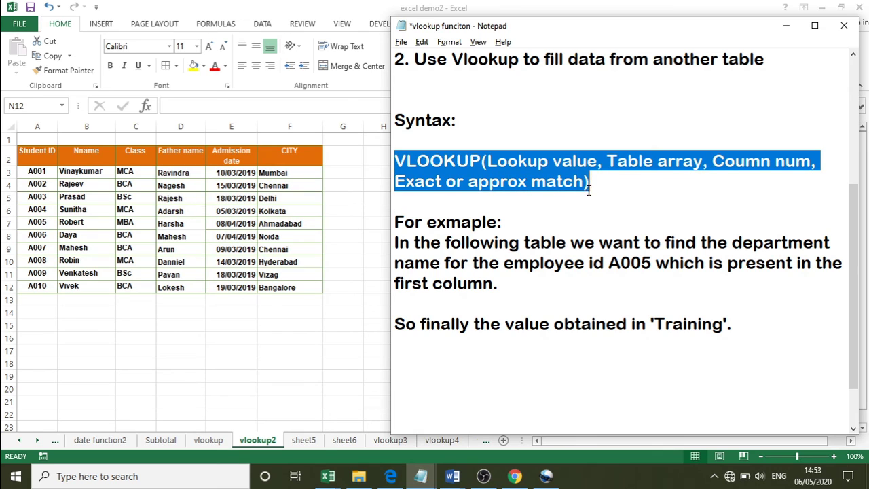